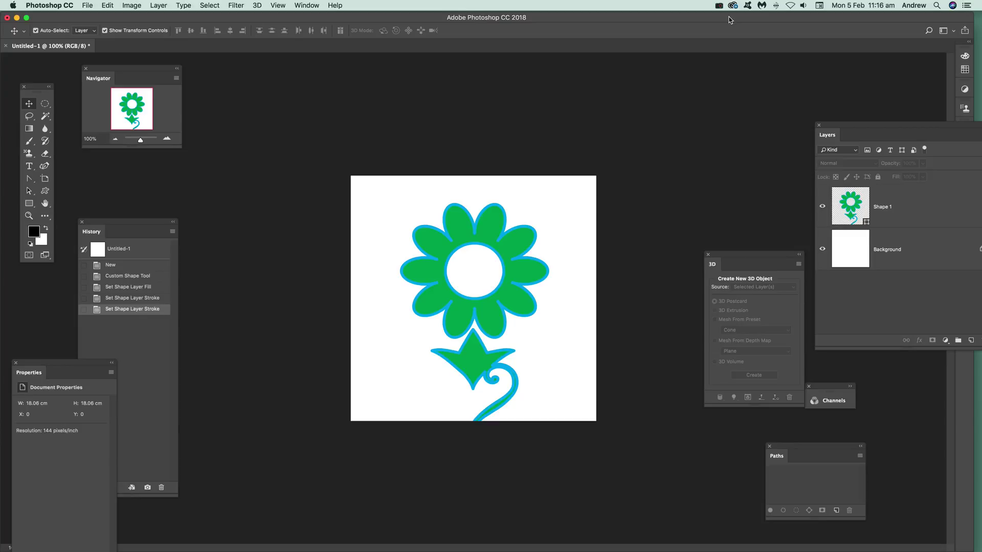
- Select the green-and-blue flower's Shape 1 layer and delete it
click(459, 239)
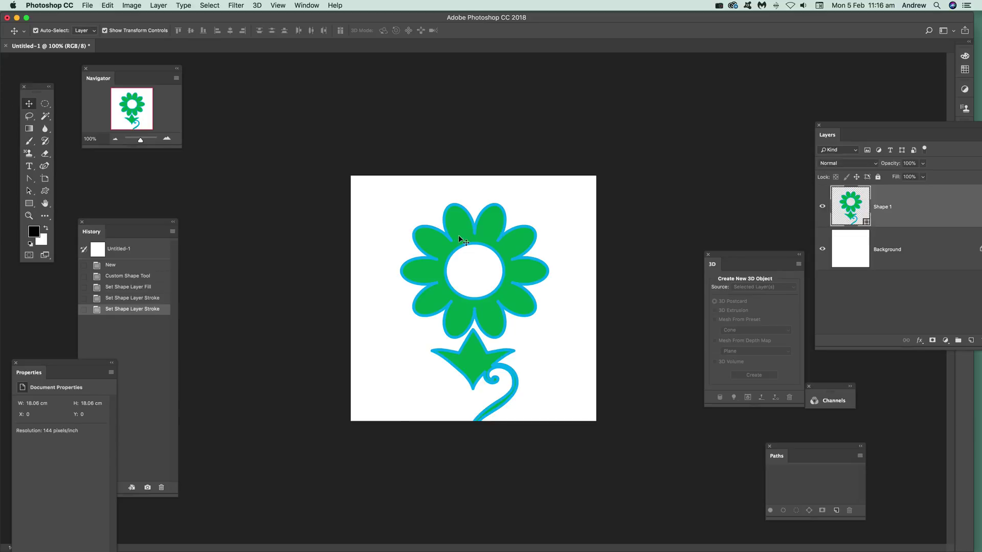
key(Delete)
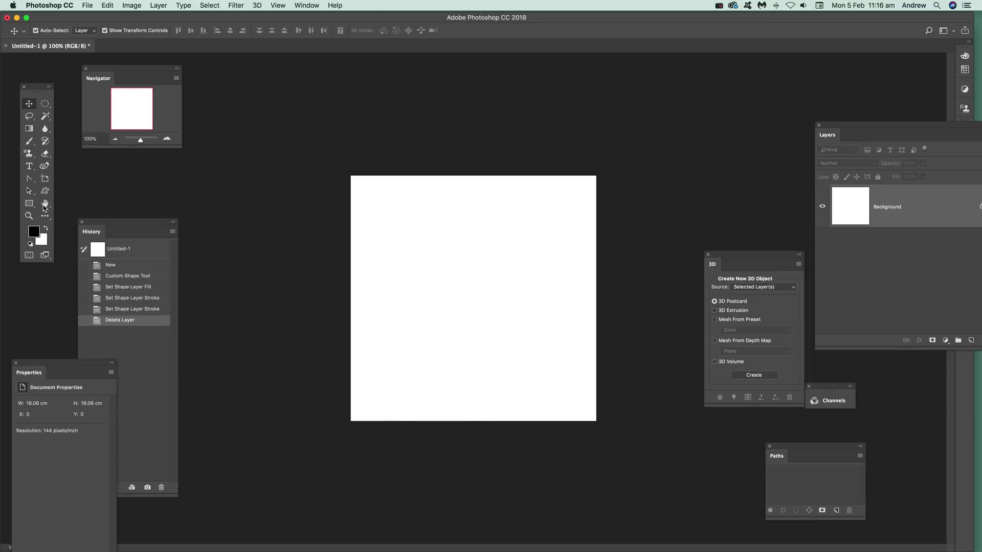
- Choose the Custom Shape tool with the flower shape from the Shape picker
click(49, 195)
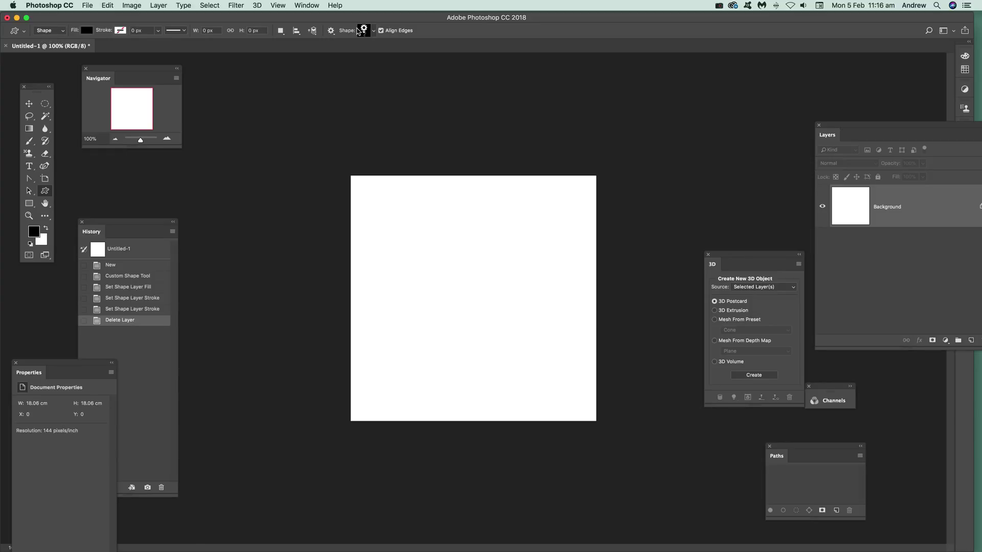
click(374, 31)
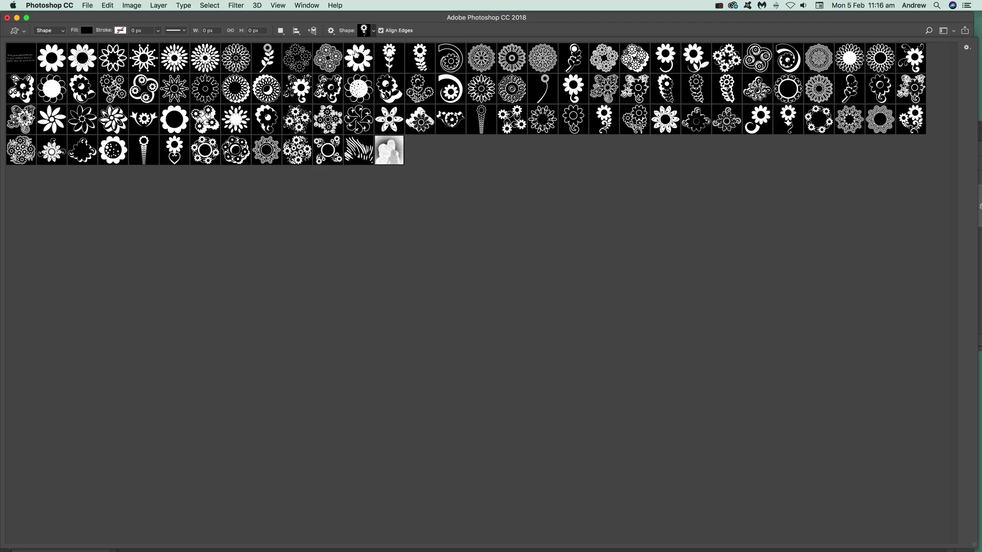
click(258, 18)
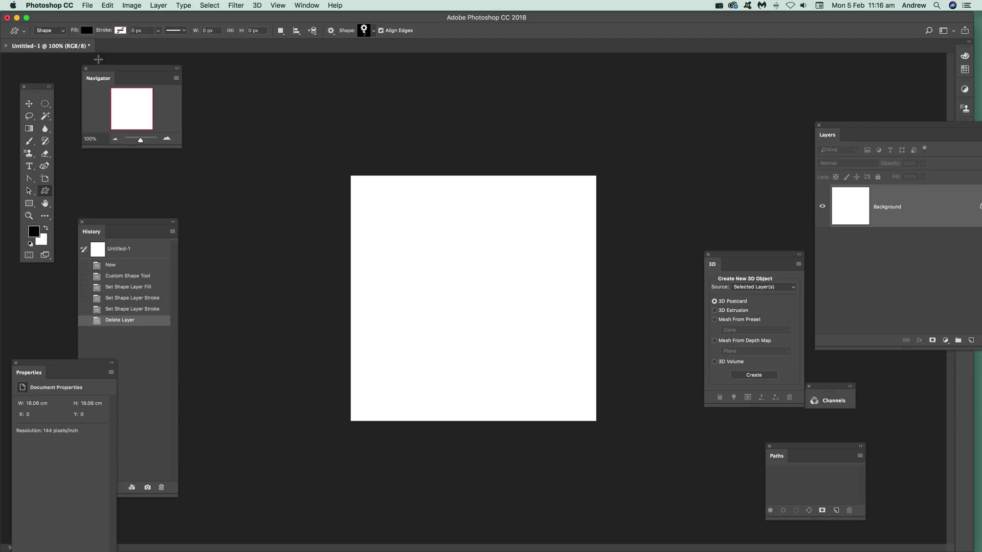
- Set the fill to salmon red and drag the flower across the canvas
click(87, 32)
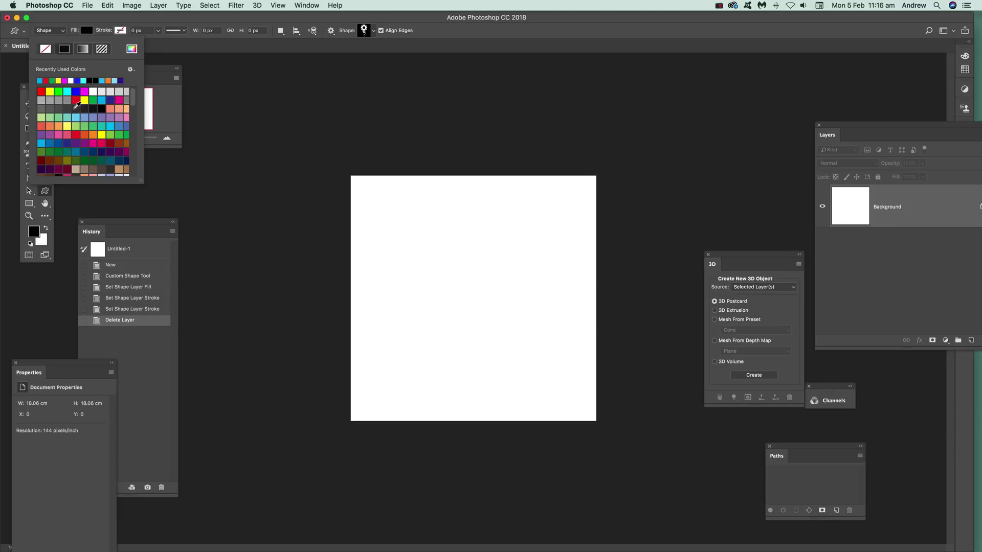
click(43, 126)
click(390, 23)
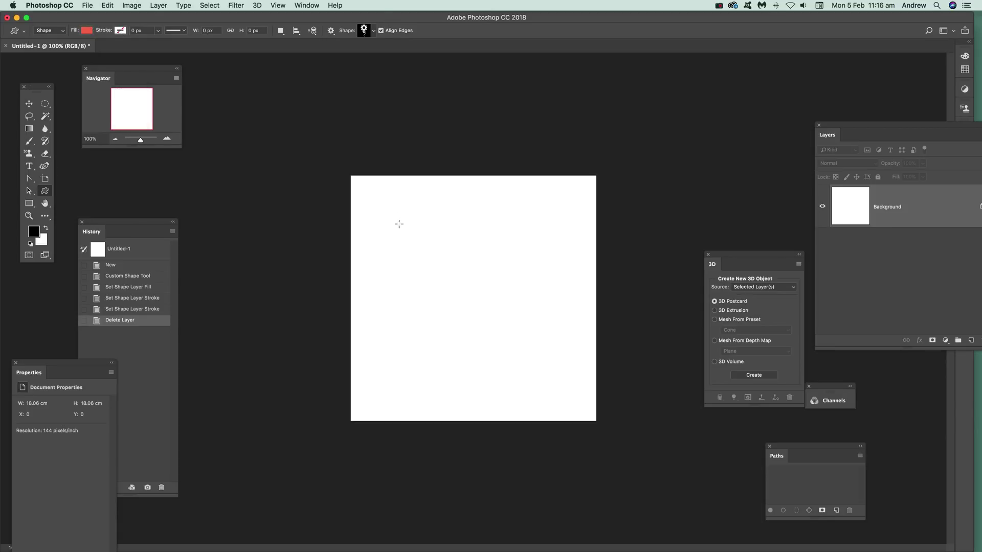
drag(399, 223, 559, 478)
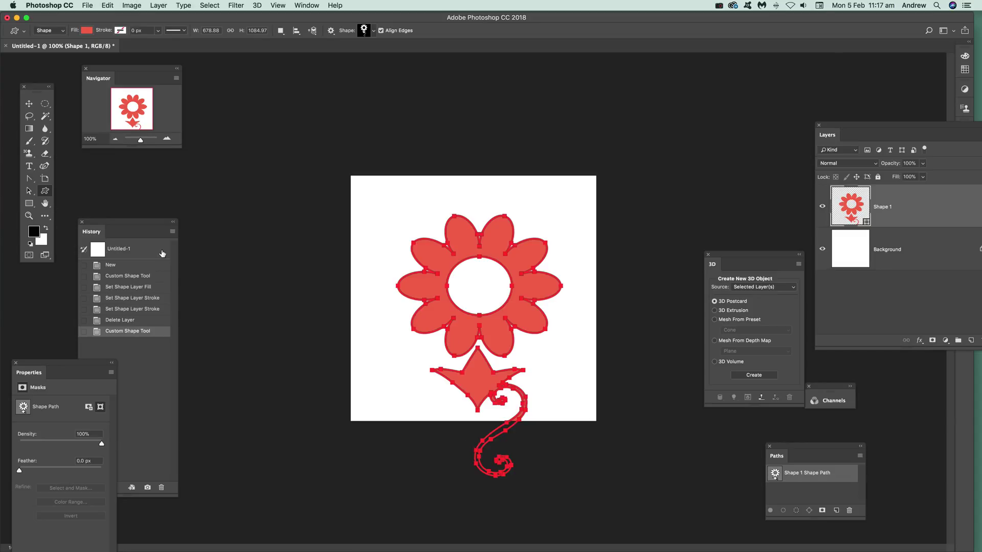
click(29, 104)
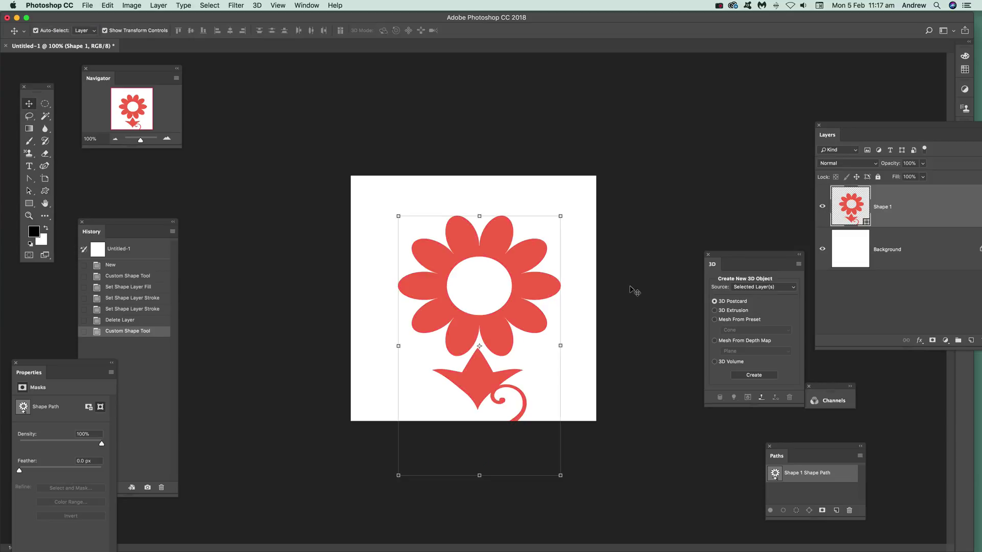
- Refill the Shape 1 flower with dark navy blue (#18386d) from its layer thumbnail
click(479, 253)
click(479, 253)
drag(878, 129, 646, 124)
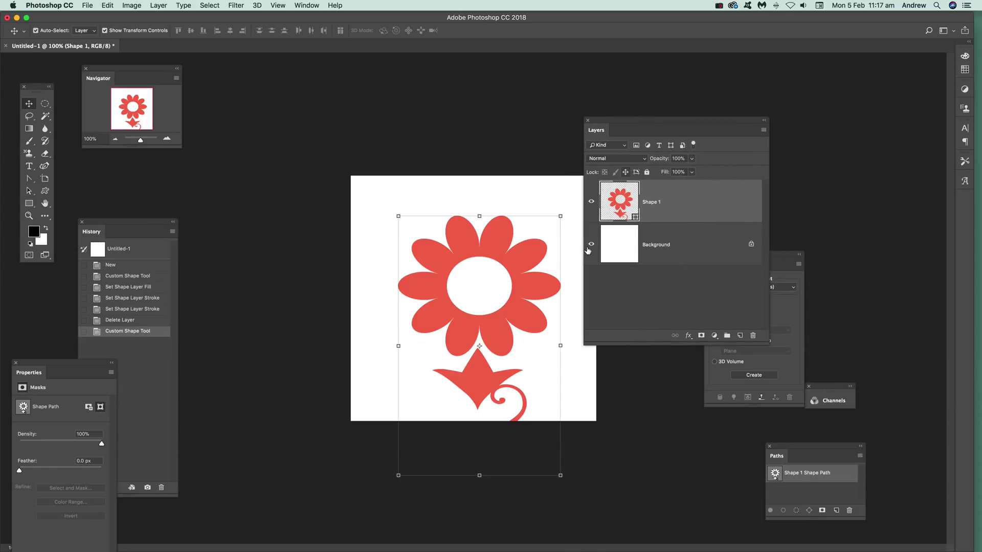
double_click(623, 208)
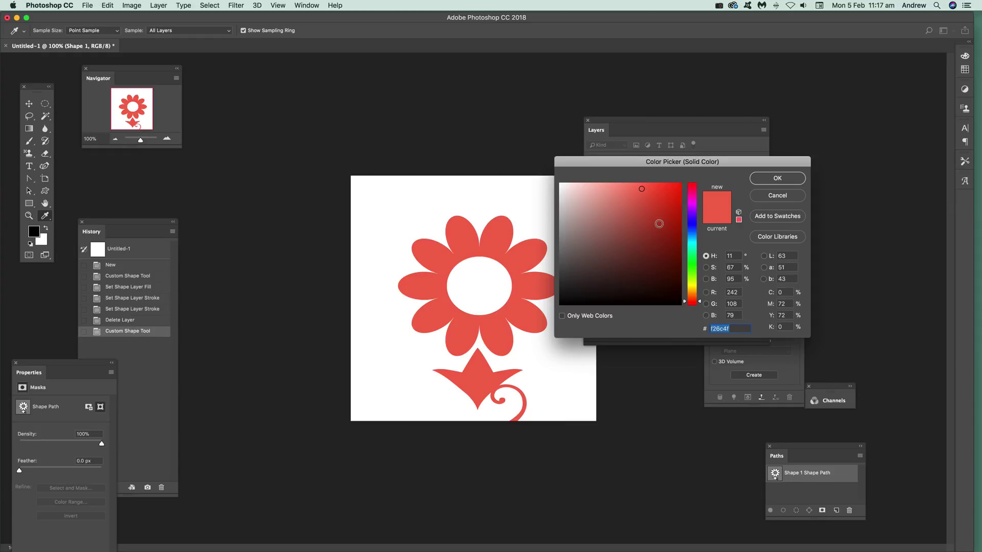
drag(658, 224, 685, 234)
click(777, 178)
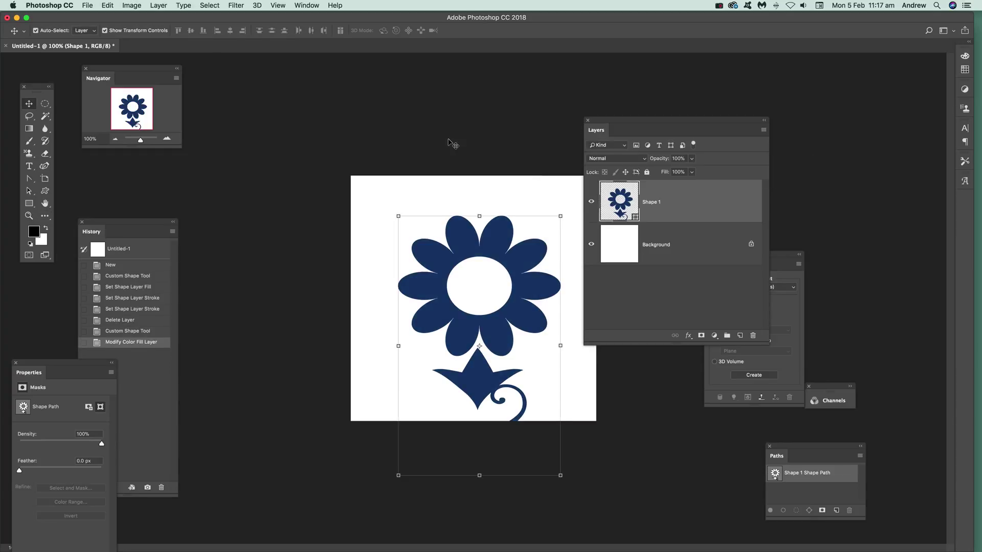
click(158, 6)
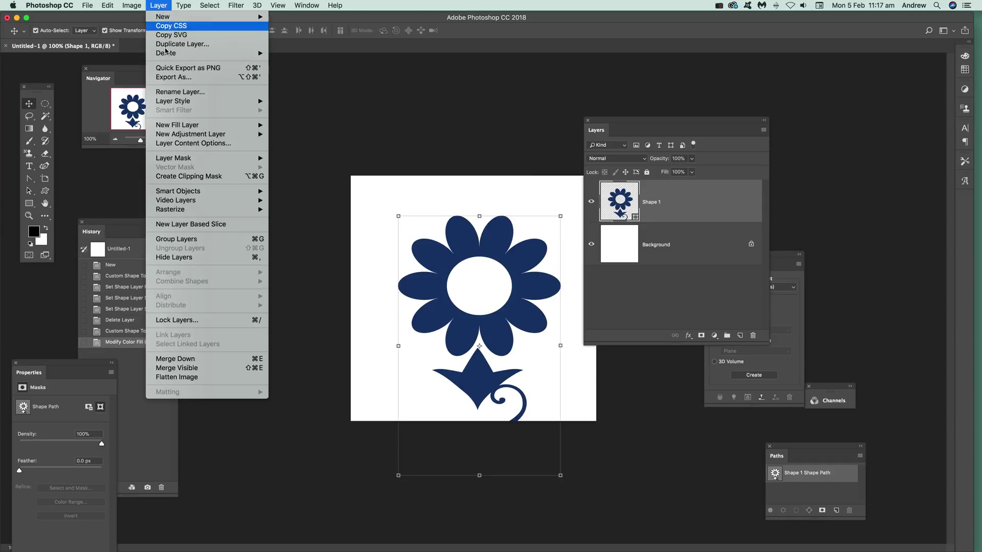
- Change the flower's fill to a muted grey-blue (#93a2bb) via Layer Content Options
click(186, 143)
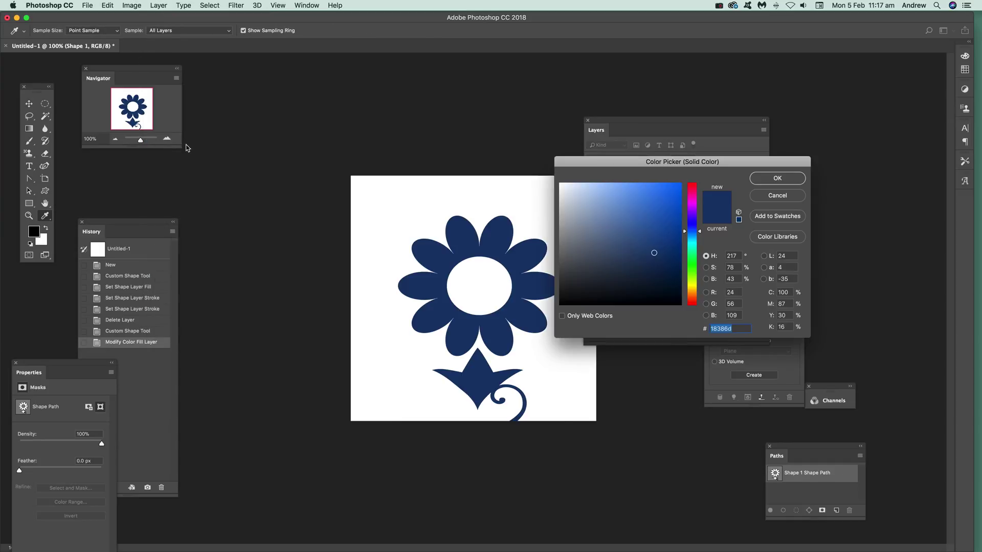
click(626, 188)
mouse_move(626, 188)
mouse_down()
mouse_move(583, 191)
mouse_move(592, 239)
mouse_move(585, 215)
mouse_up()
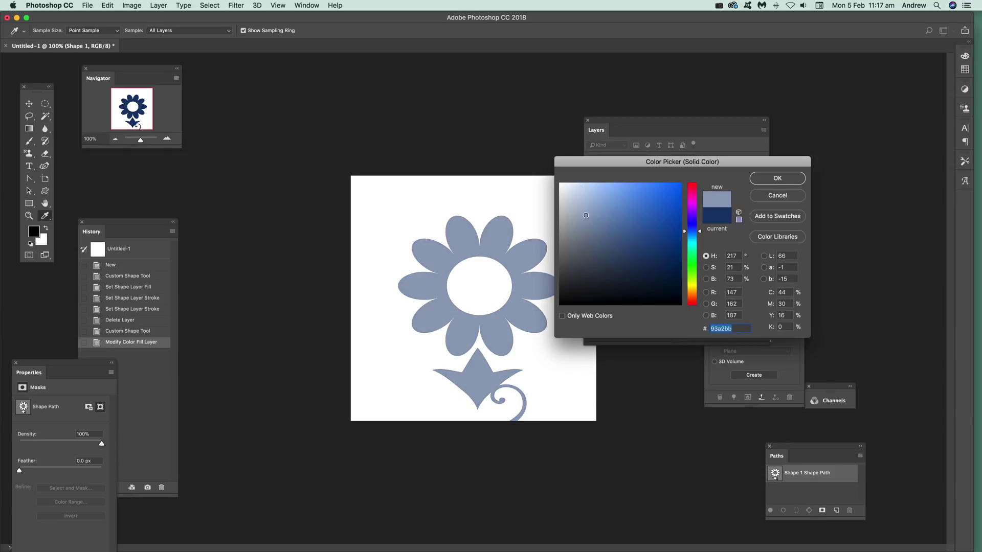
click(777, 179)
key(v)
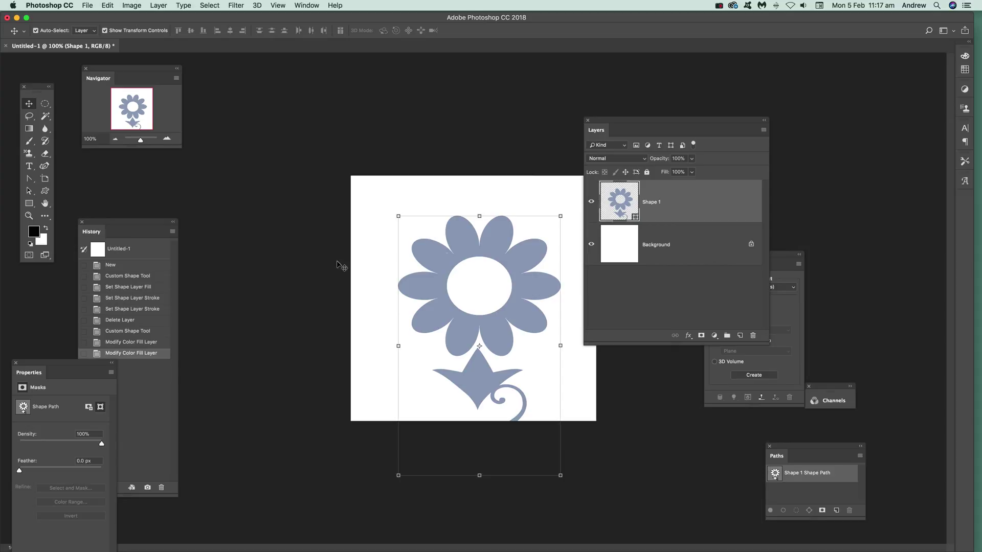
click(45, 190)
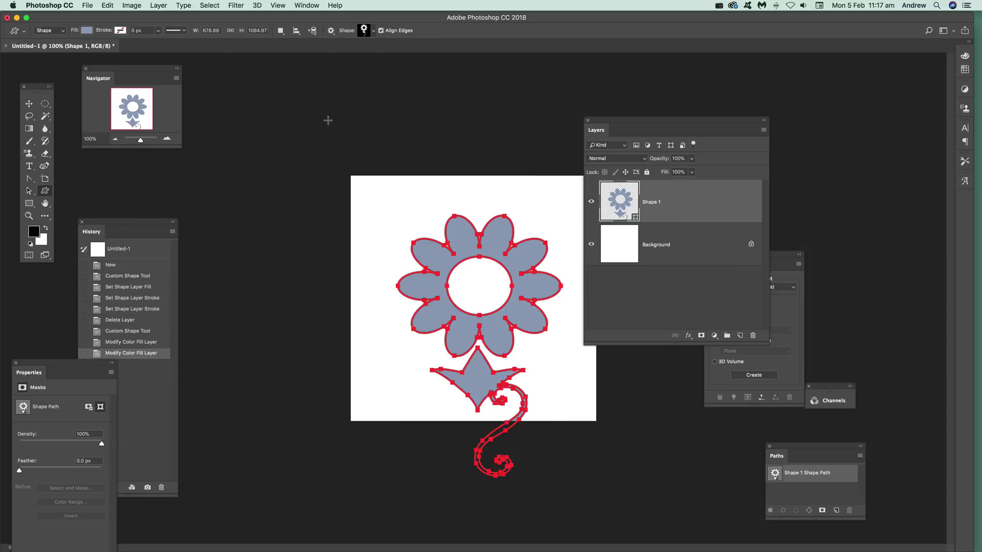
- Try striped and diagonal pattern fills, then settle on a white-to-dark-grey gradient fill
click(87, 32)
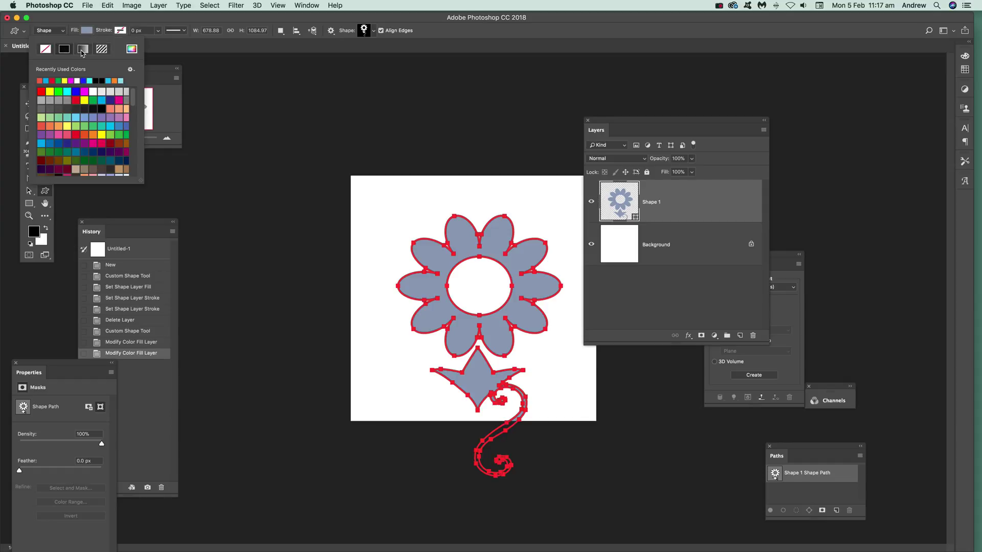
click(82, 50)
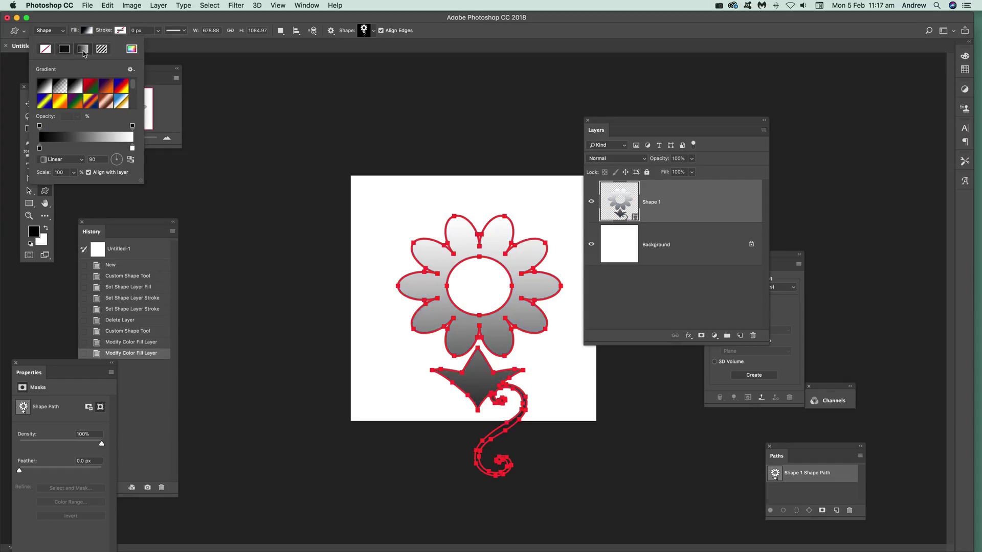
click(101, 50)
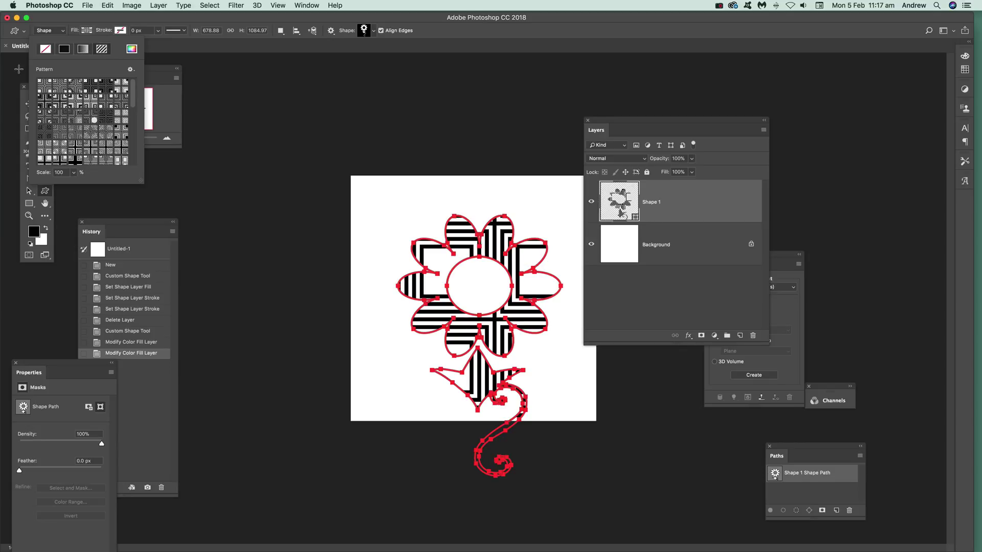
drag(134, 102, 145, 164)
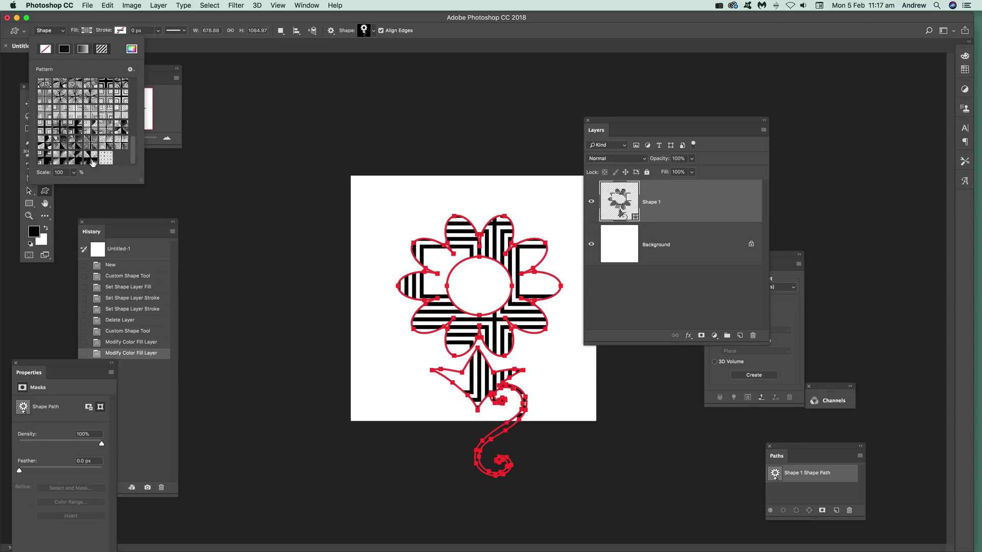
click(91, 100)
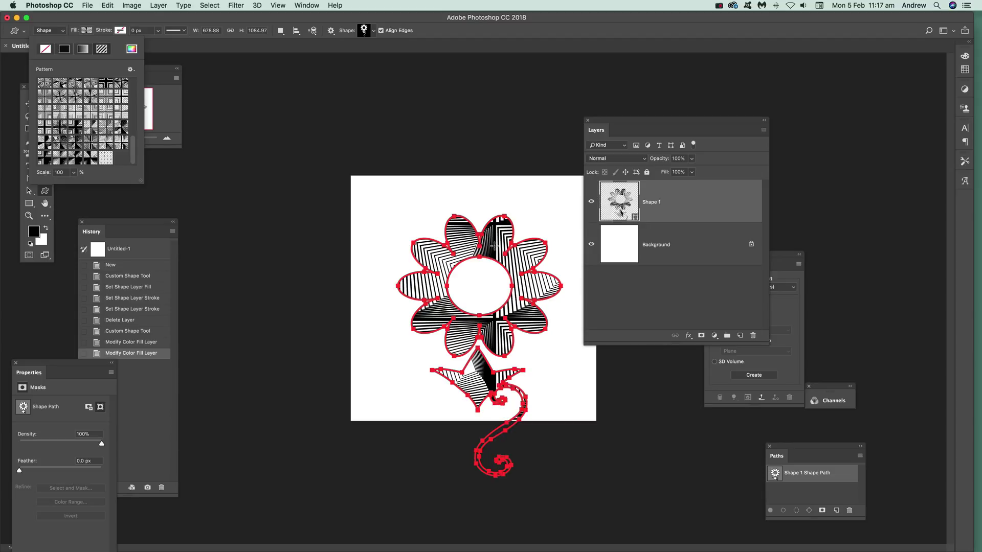
click(83, 49)
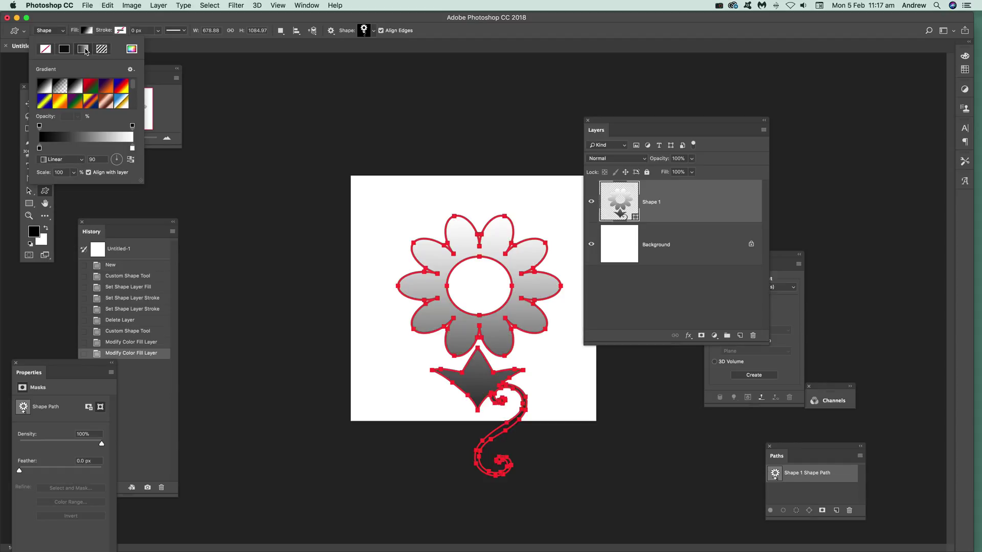
click(572, 37)
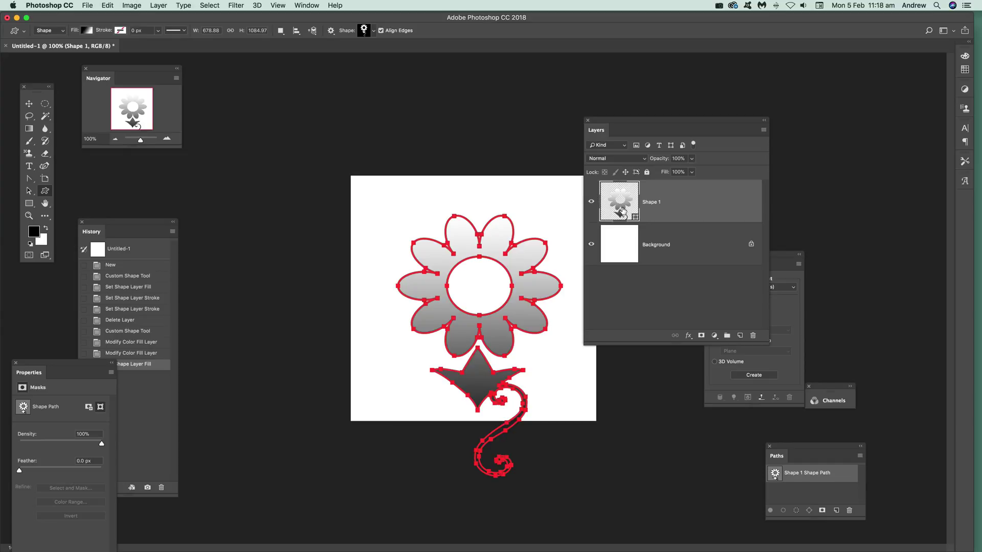
- Apply the violet-to-orange gradient preset, shifted so the petals show mostly orange
double_click(622, 211)
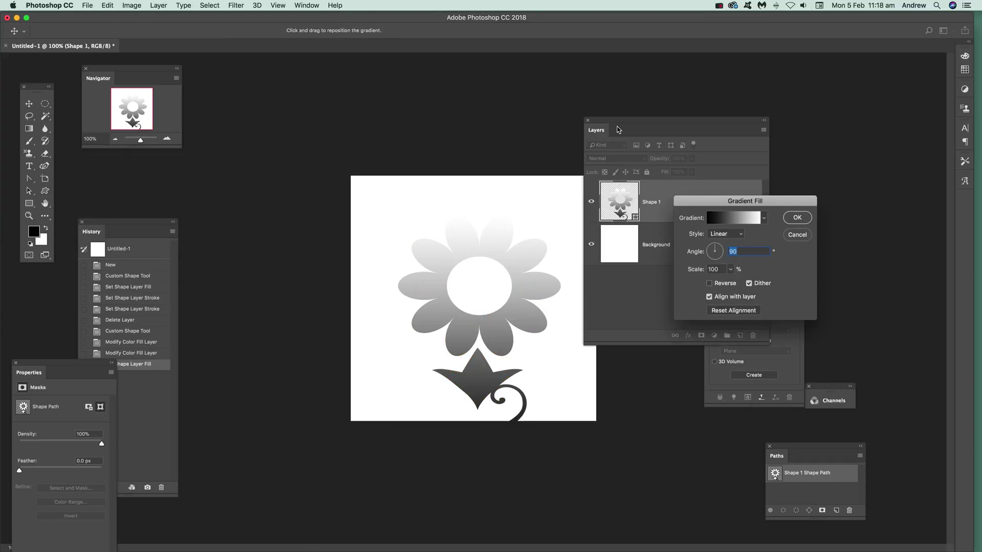
click(763, 221)
click(726, 300)
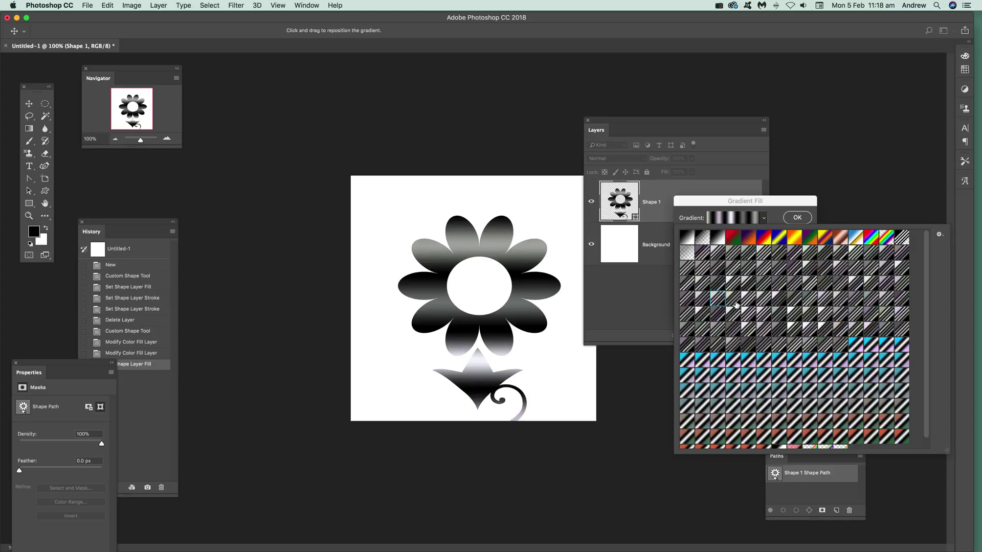
click(736, 304)
click(754, 267)
click(753, 253)
click(765, 240)
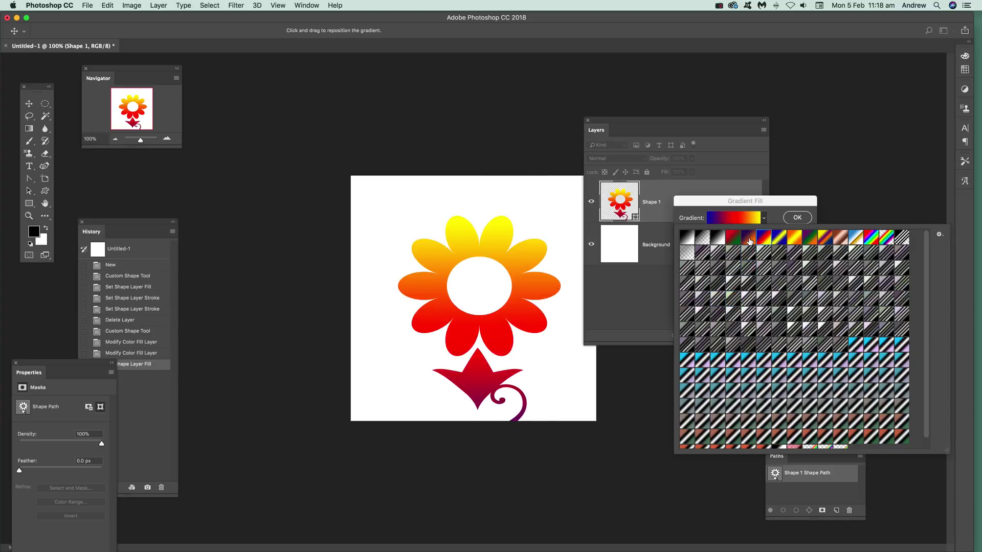
click(748, 238)
drag(512, 274, 501, 292)
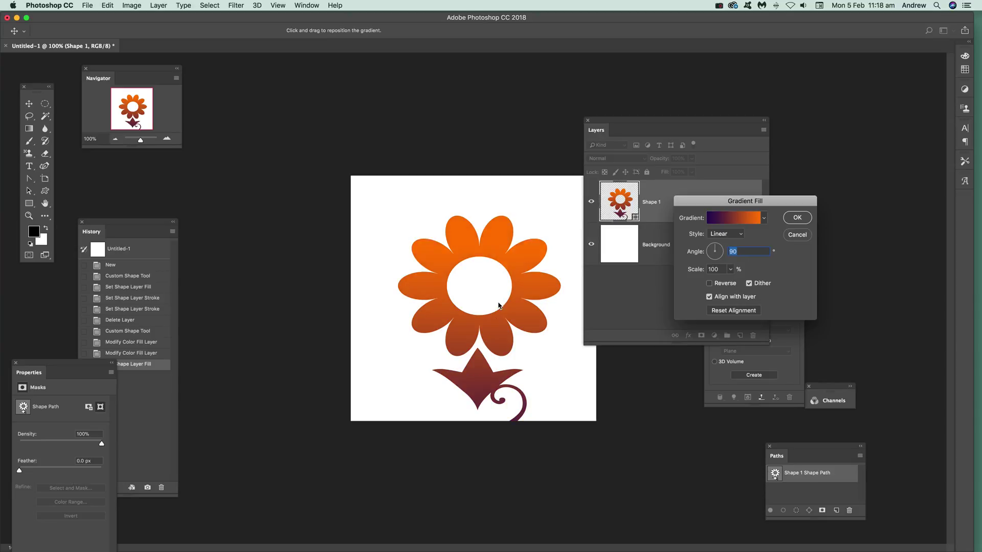
click(791, 219)
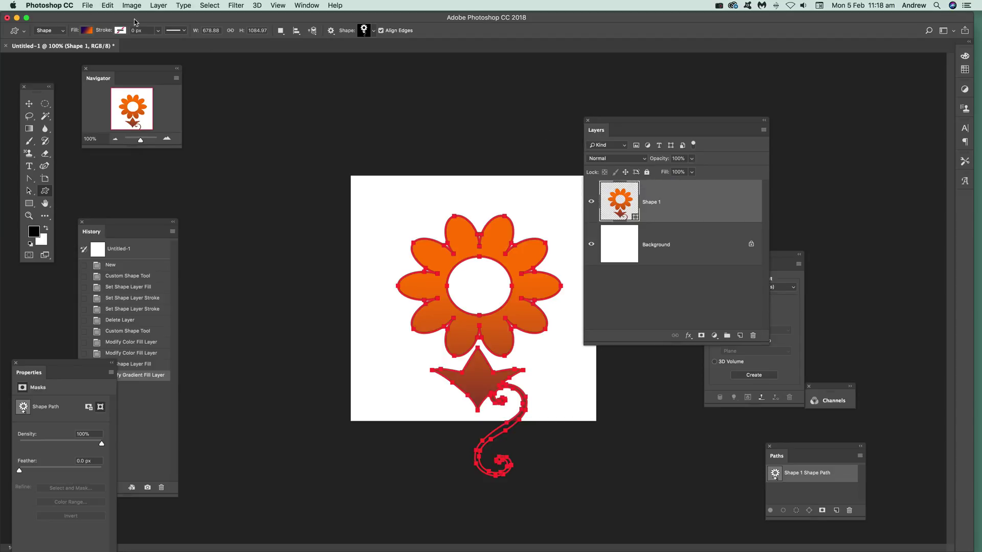
- Remove the flower's fill and give it a red stroke
click(87, 32)
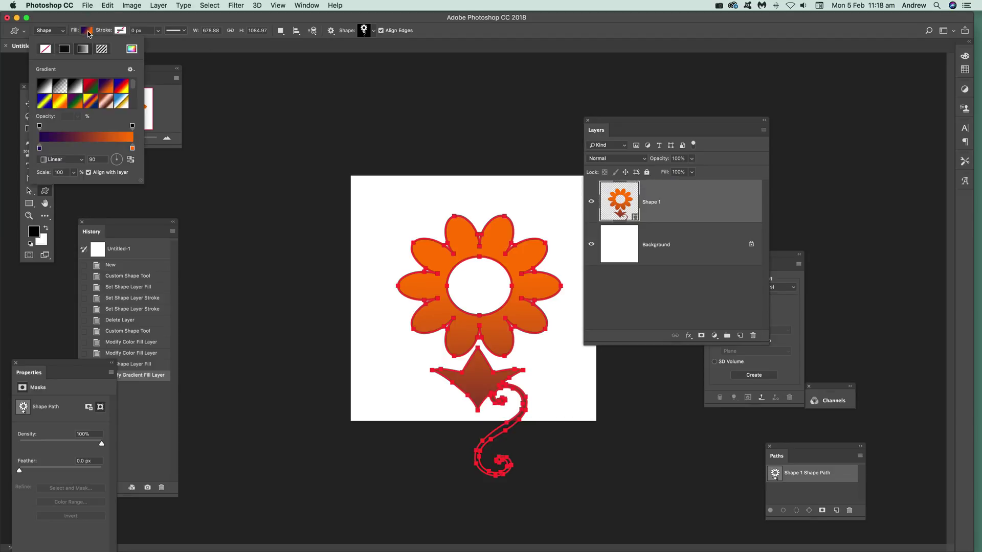
click(45, 50)
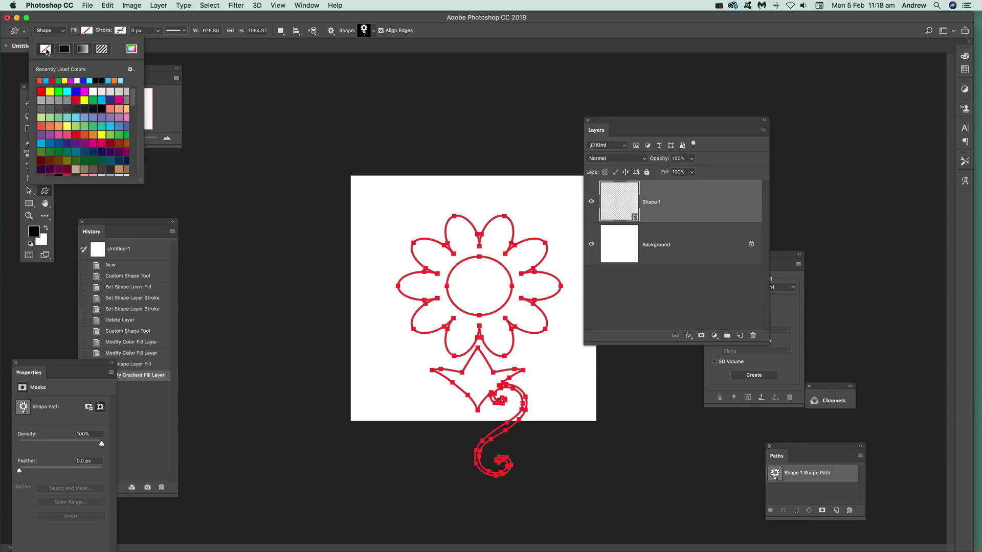
click(122, 31)
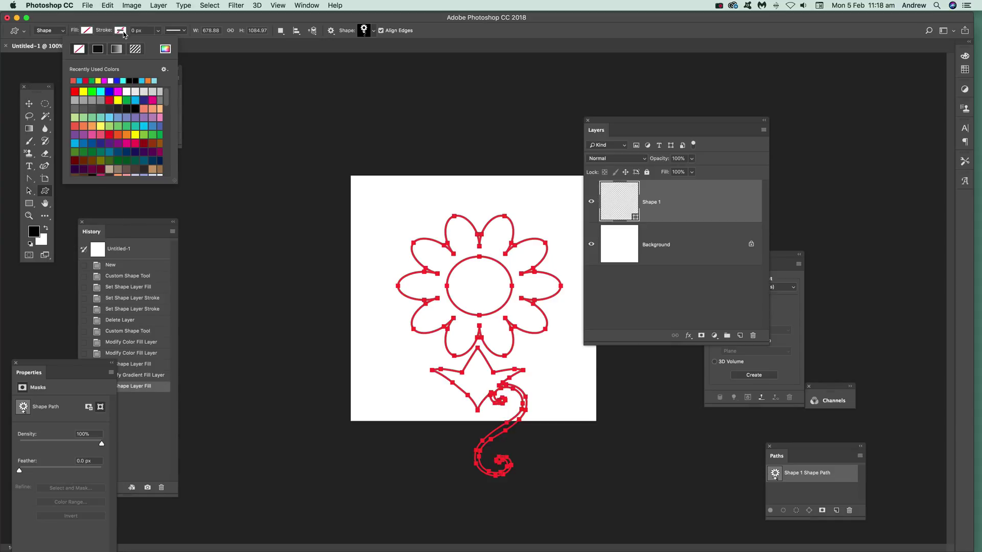
click(110, 101)
- Thicken the stroke to about 59 px, then step back to the plain black flower in History
click(158, 31)
drag(154, 42, 185, 45)
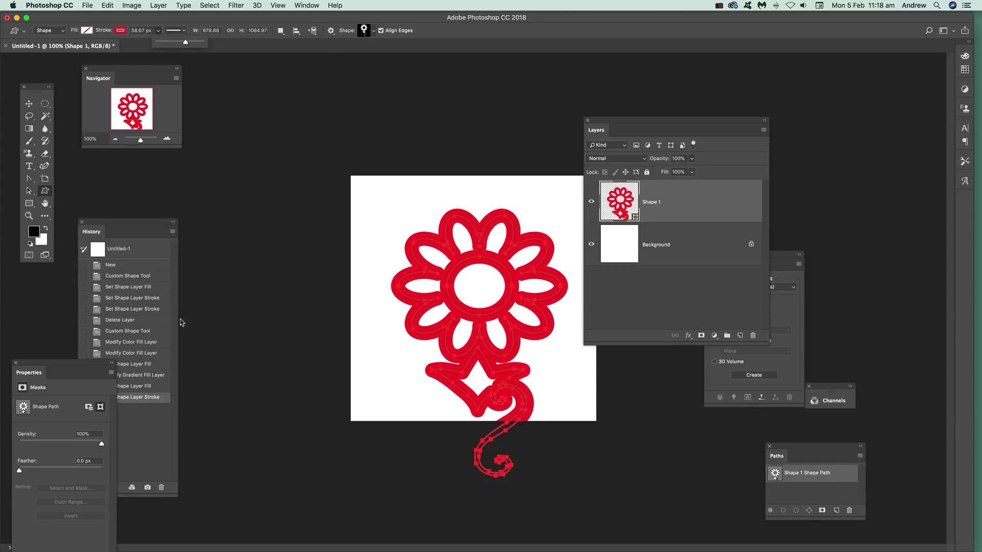
click(125, 365)
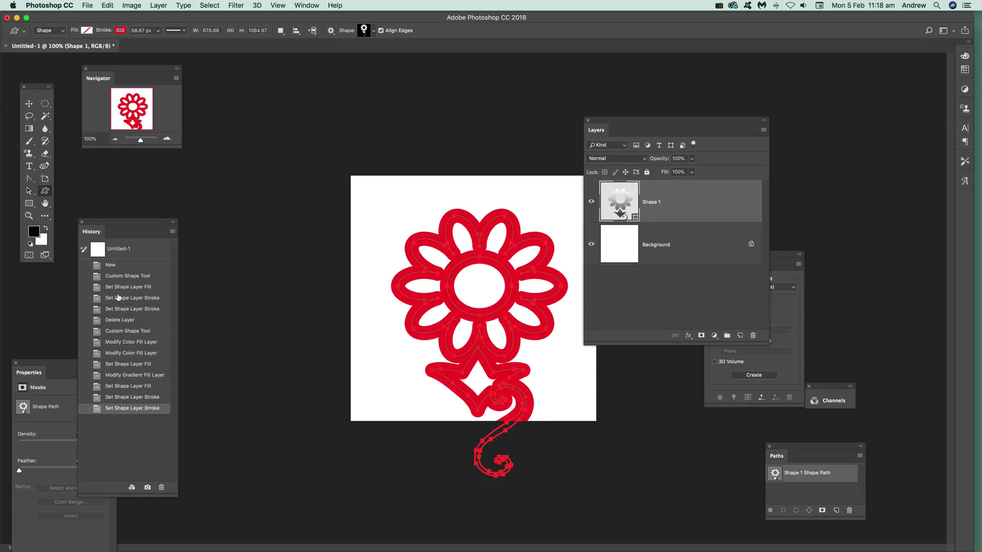
click(125, 277)
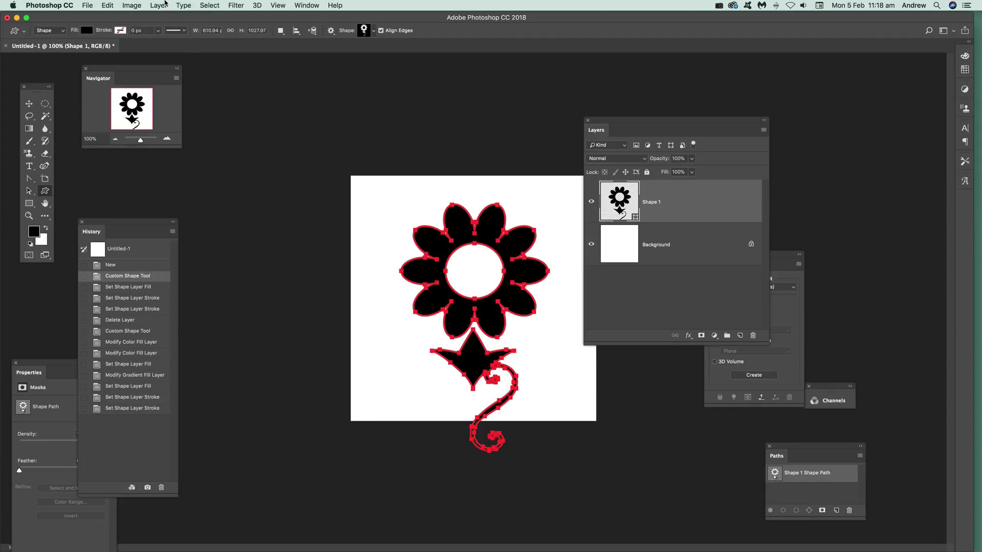
- Convert the Shape 1 flower layer to a smart object through Layer > Smart Objects
click(164, 4)
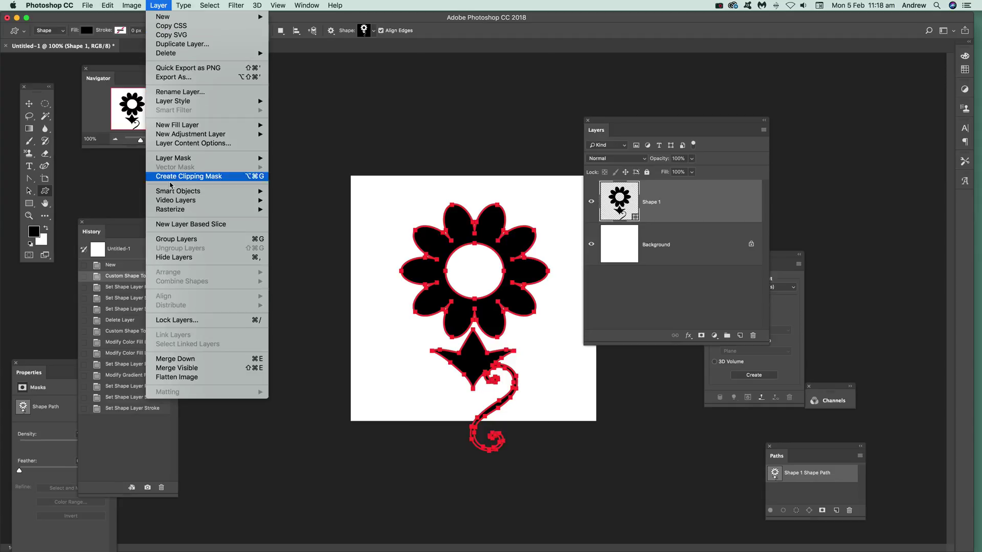
mouse_move(174, 197)
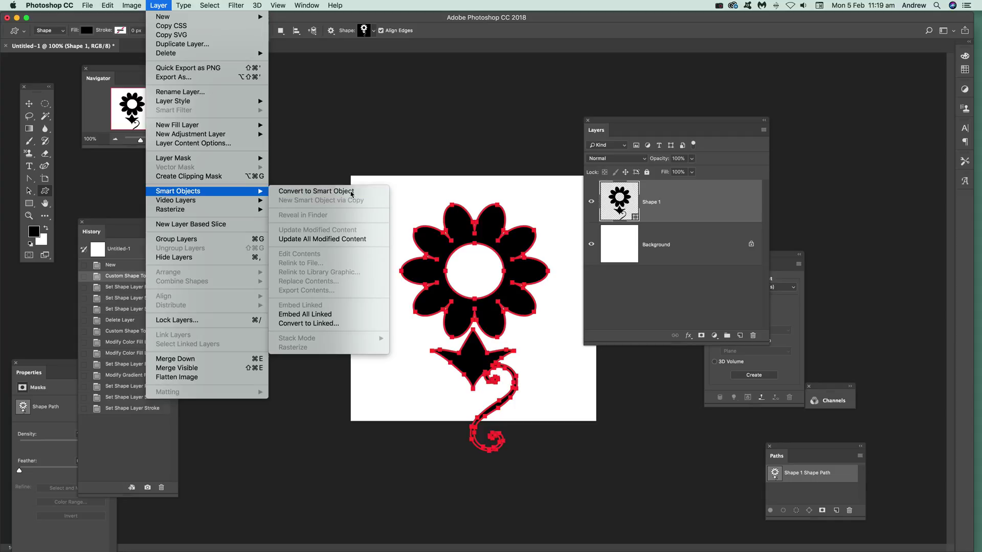
click(351, 193)
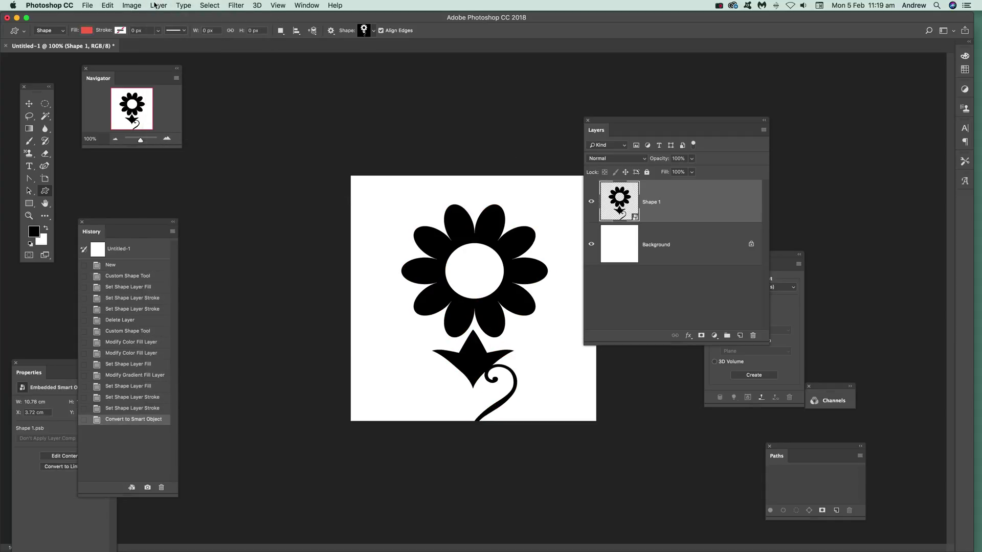
- Move the flower up-left and colourise it with Hue 166, Saturation 72, Lightness +54
click(29, 104)
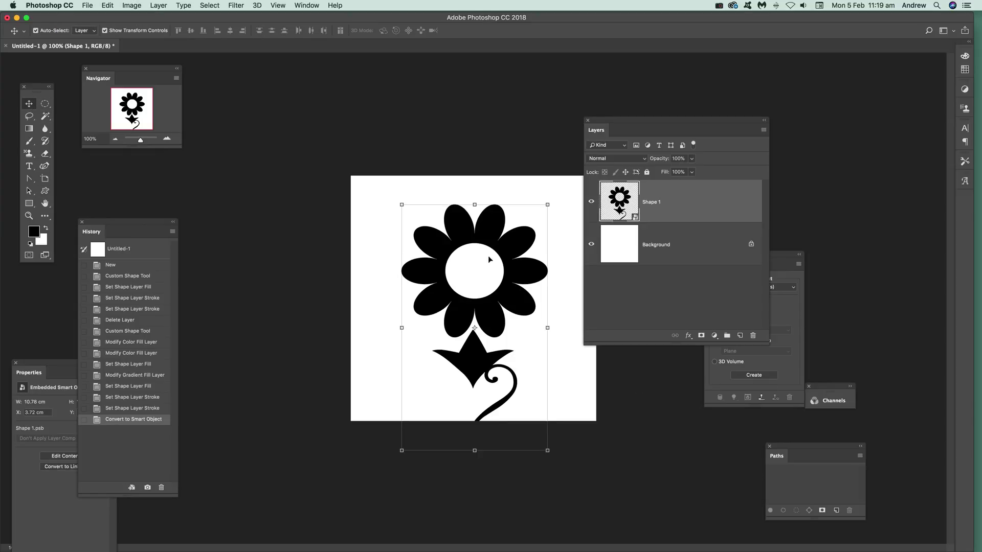
drag(474, 239, 444, 223)
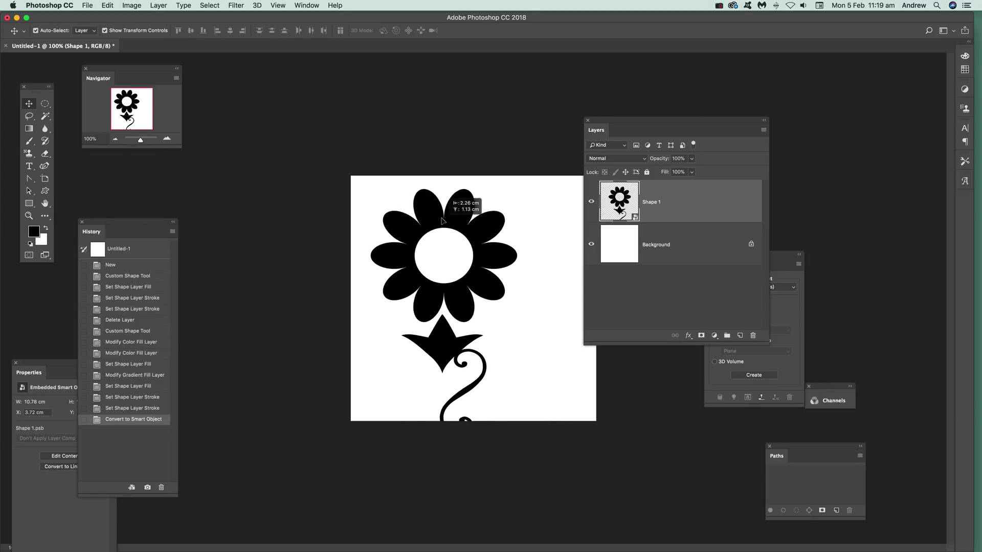
click(132, 6)
mouse_move(138, 32)
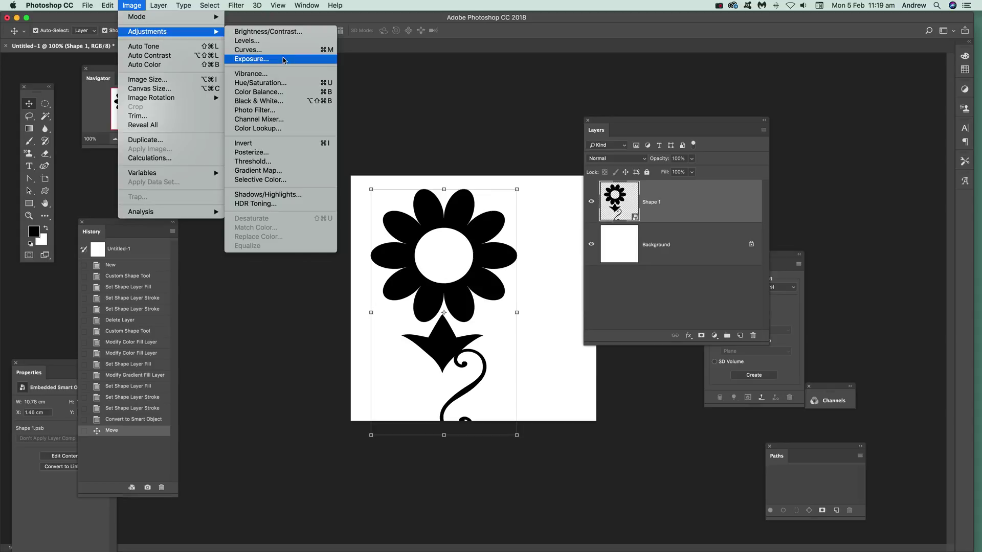
click(280, 83)
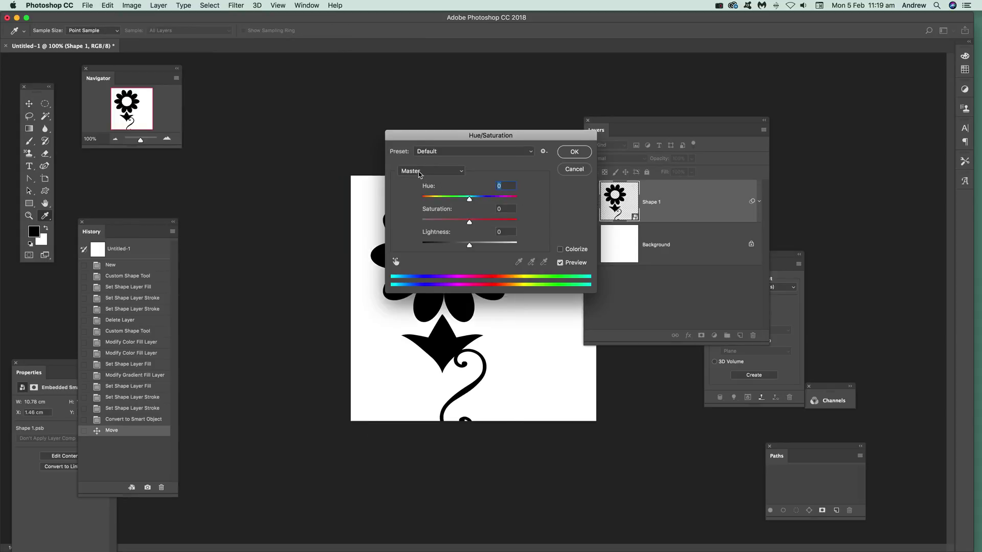
drag(433, 140, 591, 187)
drag(624, 247, 653, 248)
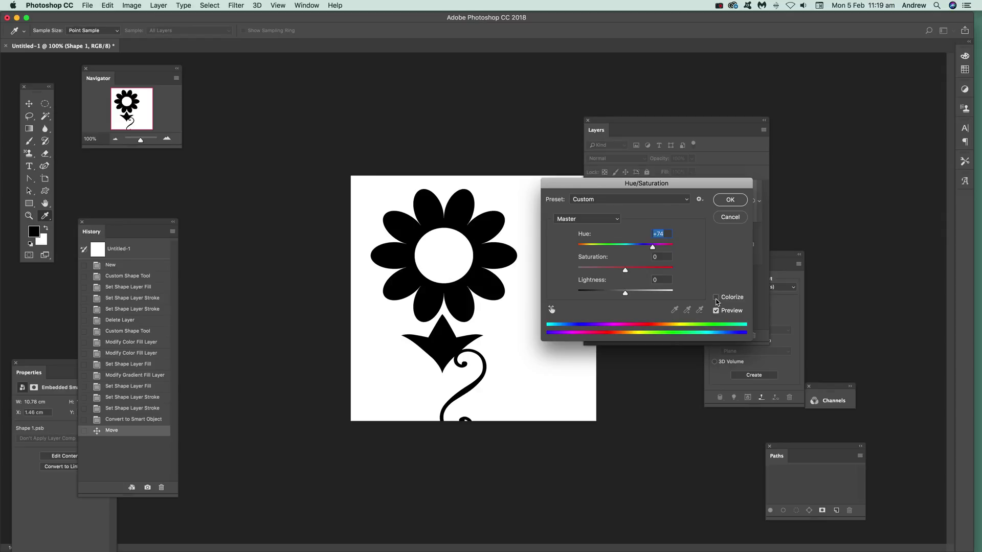
click(716, 299)
drag(588, 247, 649, 247)
drag(601, 269, 652, 292)
mouse_move(630, 248)
mouse_down()
mouse_move(610, 248)
mouse_move(648, 246)
mouse_move(620, 247)
mouse_up()
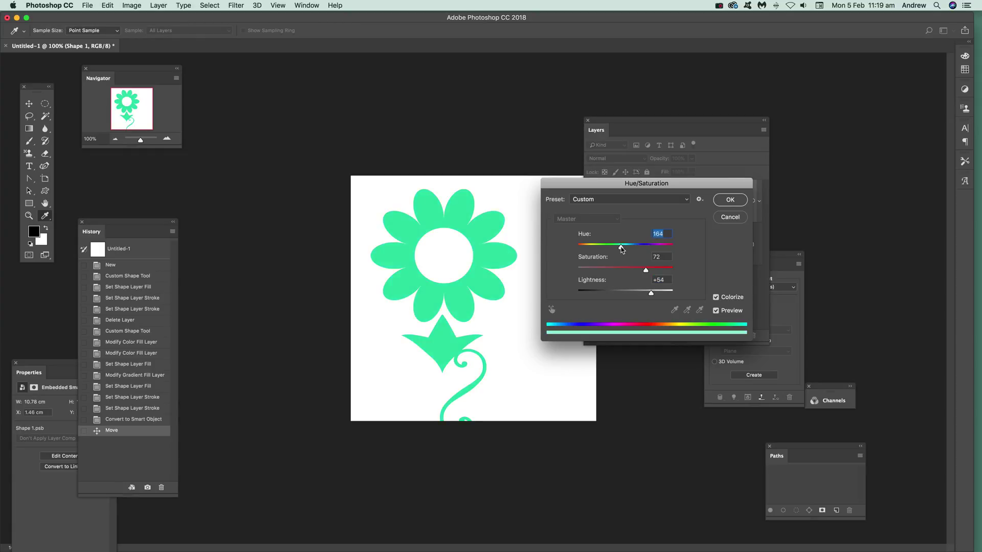
click(731, 199)
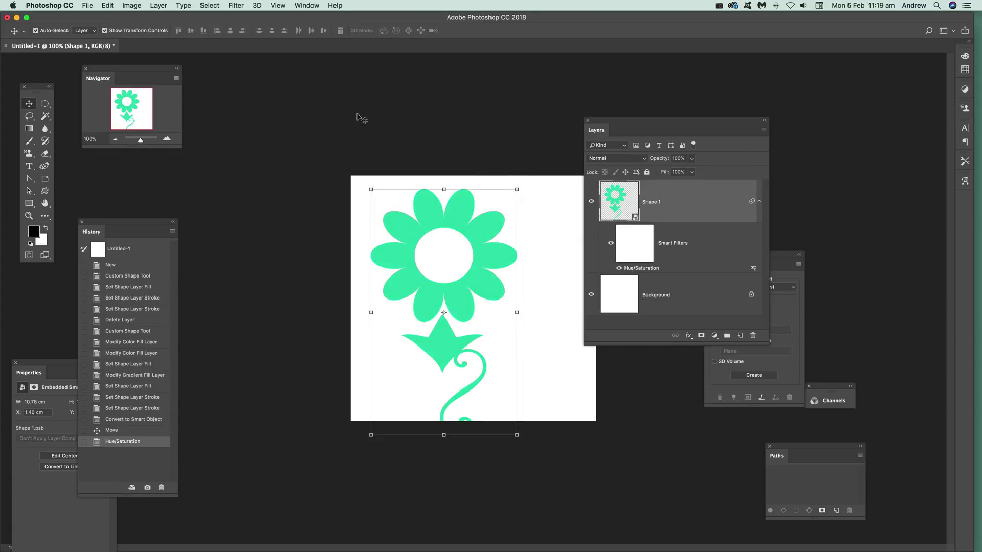
- Add a Camera Raw Filter with Temperature -59 so the flower turns cyan
click(237, 5)
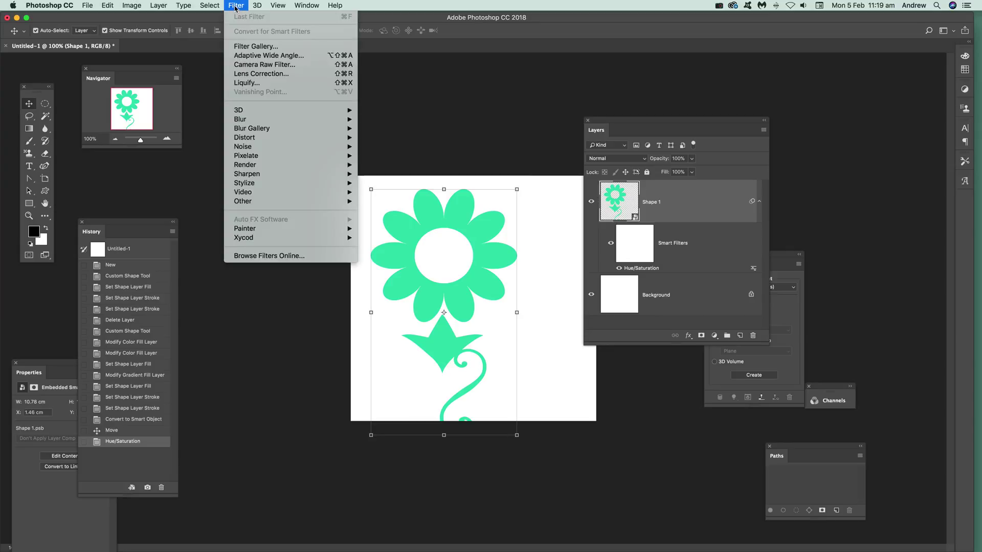
click(243, 69)
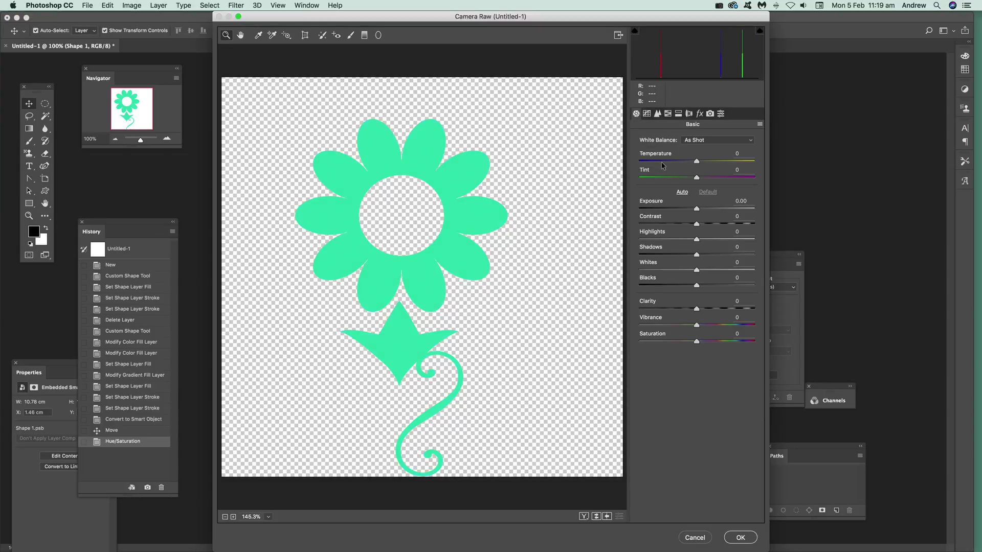
drag(662, 165, 679, 174)
drag(663, 172, 663, 171)
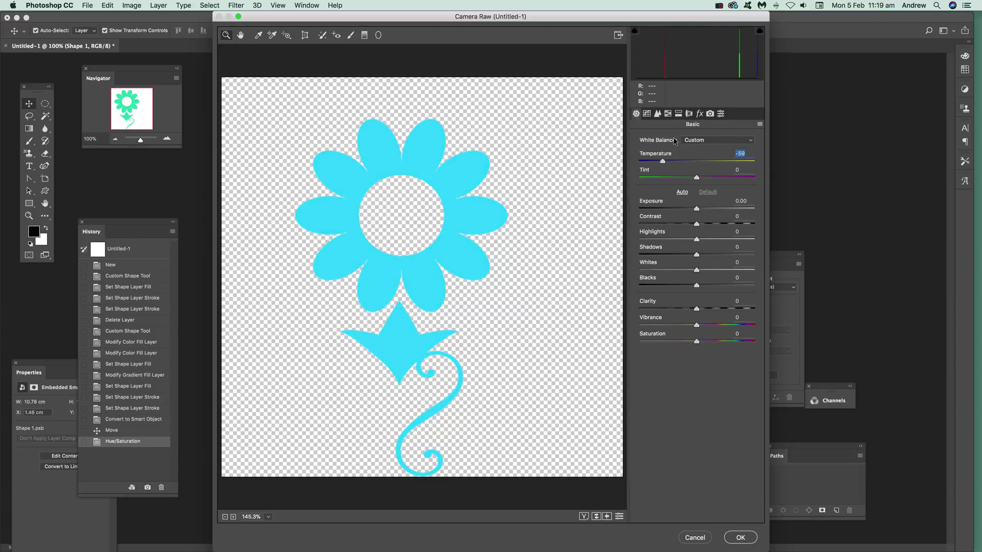
click(740, 537)
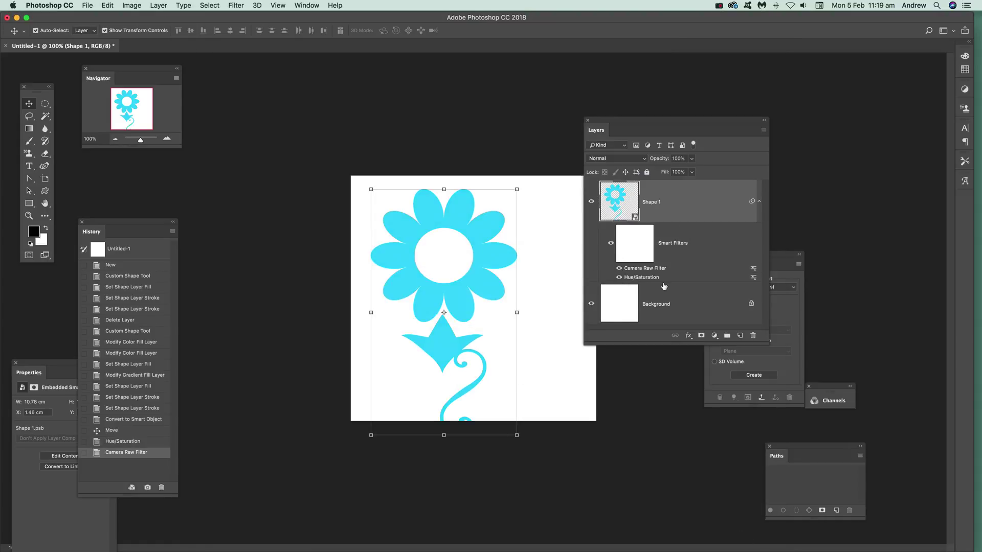
- Shift the Hue/Saturation smart filter's hue to 227, then revert to the plain black flower state
double_click(643, 278)
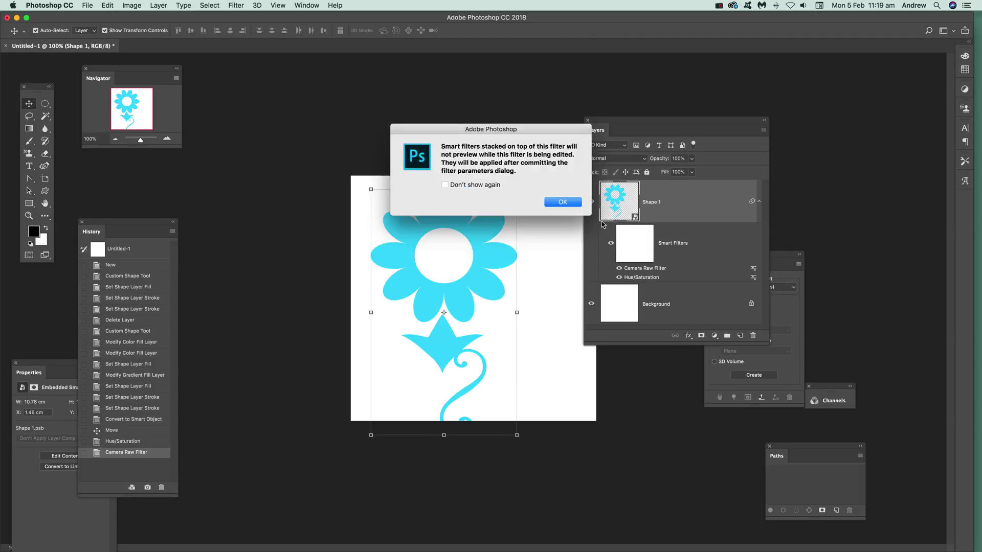
click(561, 202)
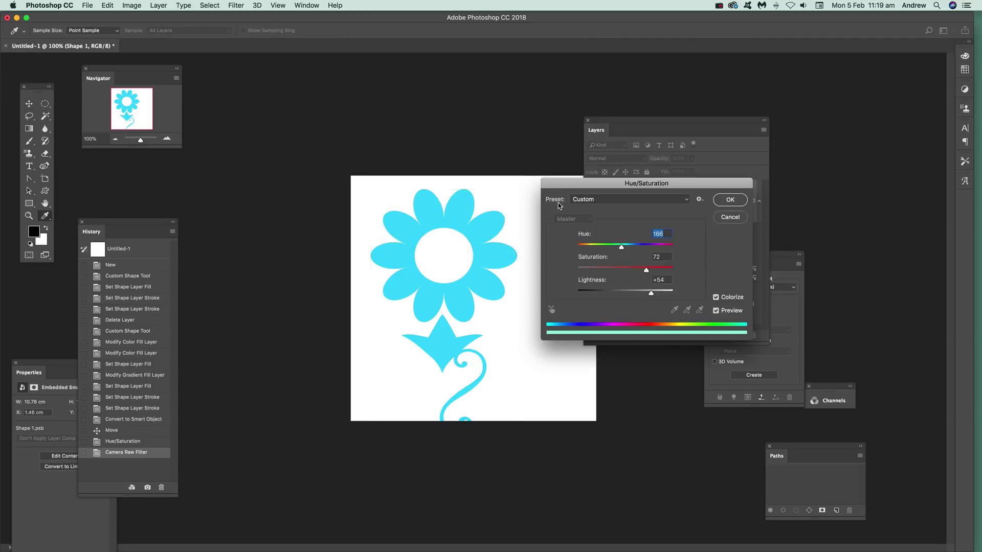
mouse_move(631, 248)
mouse_down()
mouse_move(610, 248)
mouse_move(655, 248)
mouse_move(638, 248)
mouse_up()
click(738, 203)
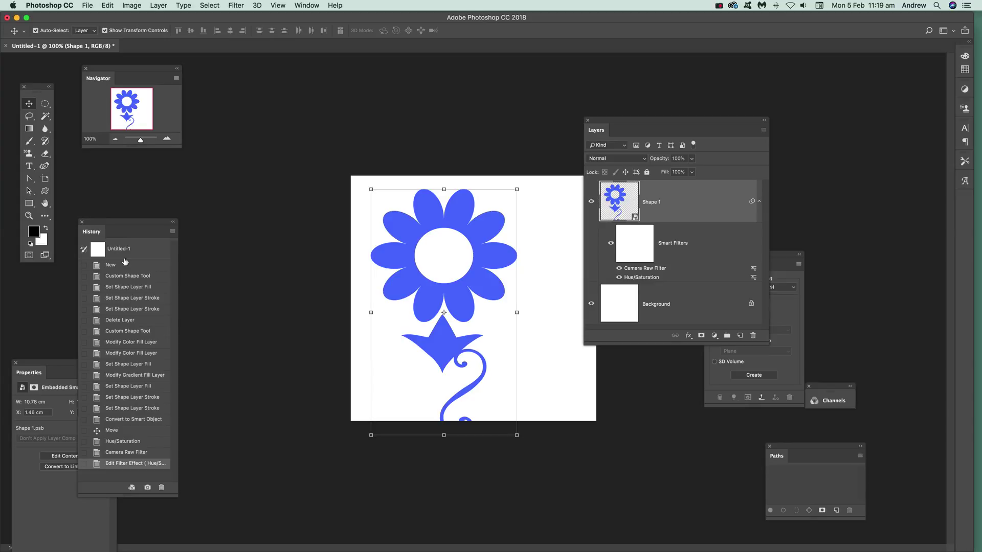
click(122, 277)
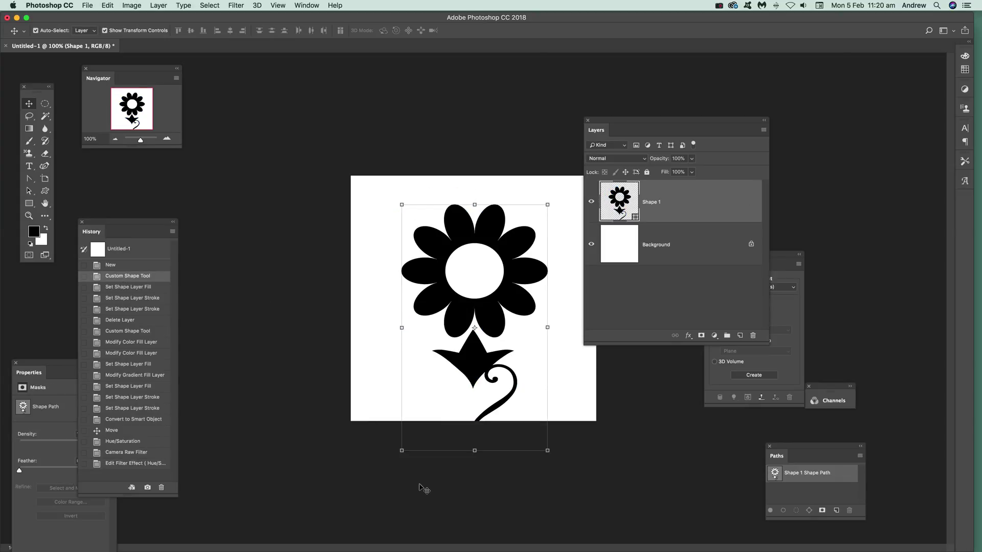
- Apply a Color Overlay layer style in red #b41919 to the flower shape
click(159, 5)
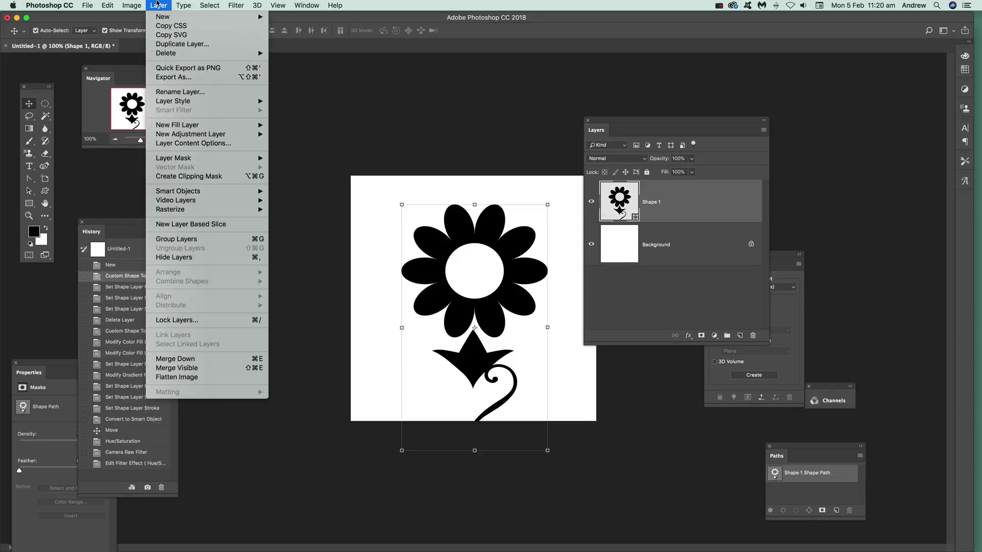
mouse_move(173, 102)
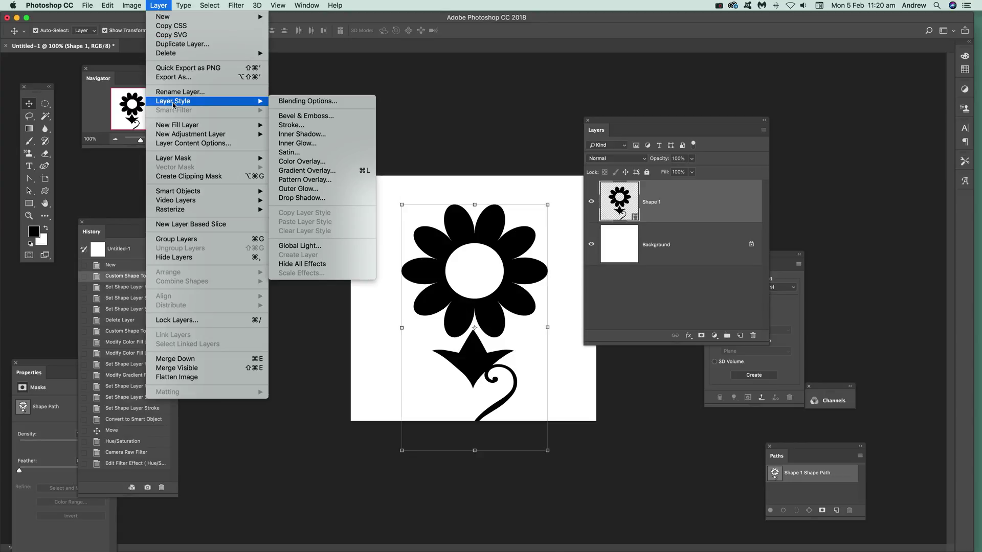
click(306, 164)
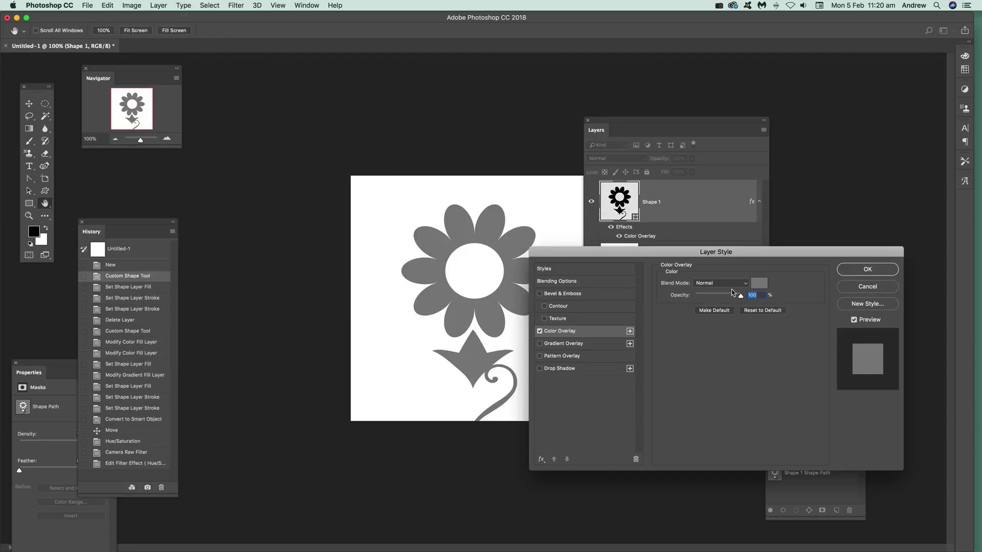
click(758, 289)
click(663, 219)
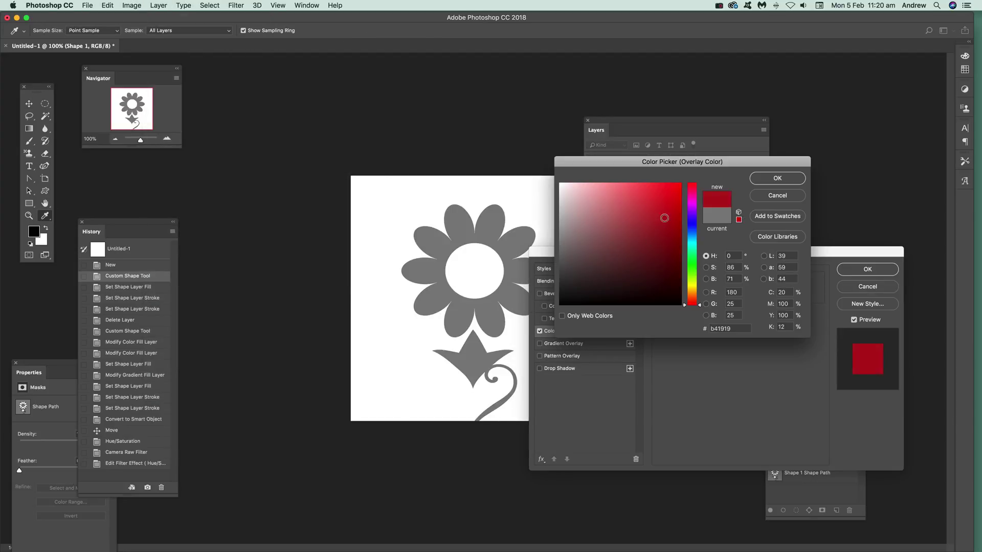
click(767, 186)
click(867, 269)
key(v)
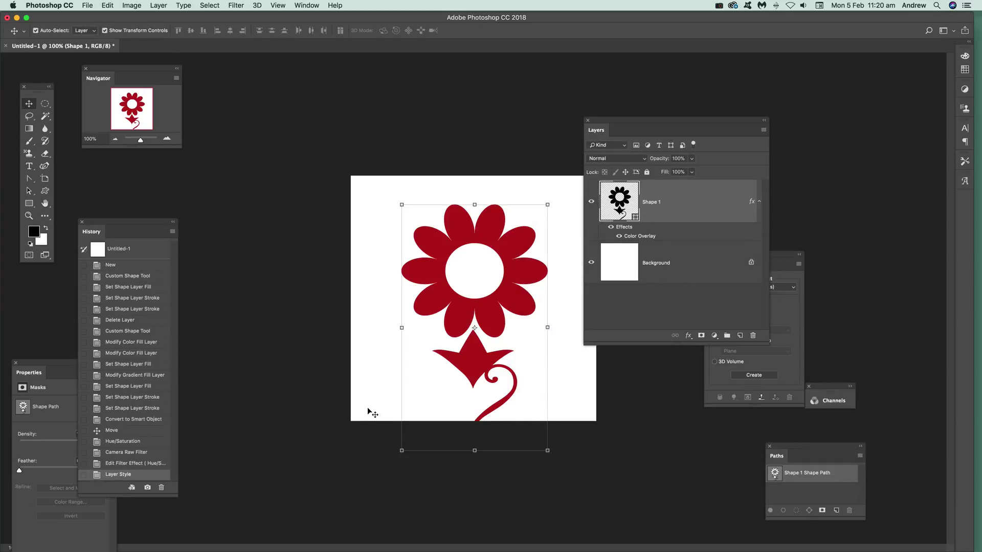
- Change the Color Overlay colour from #b41919 to the darker maroon #4b0b0b
double_click(650, 239)
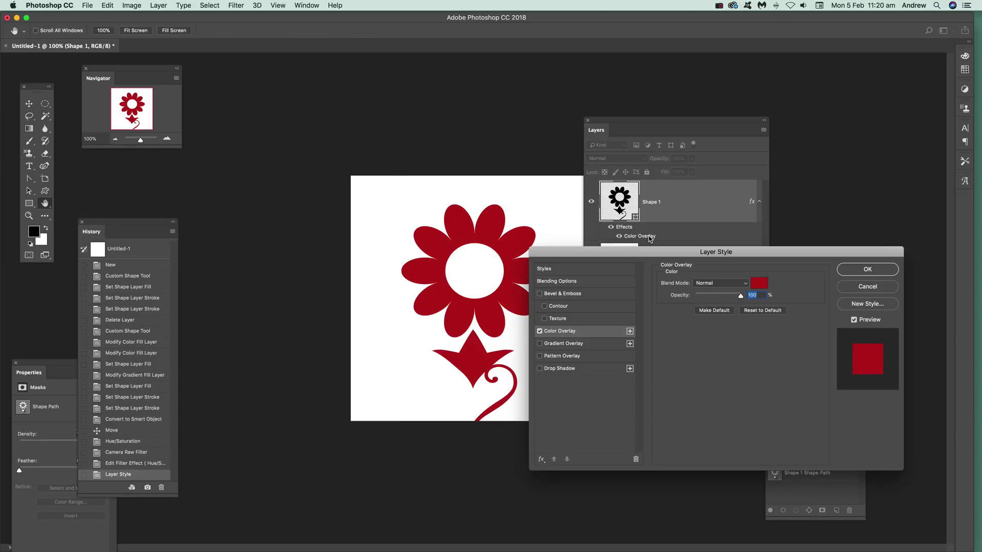
click(761, 289)
click(658, 266)
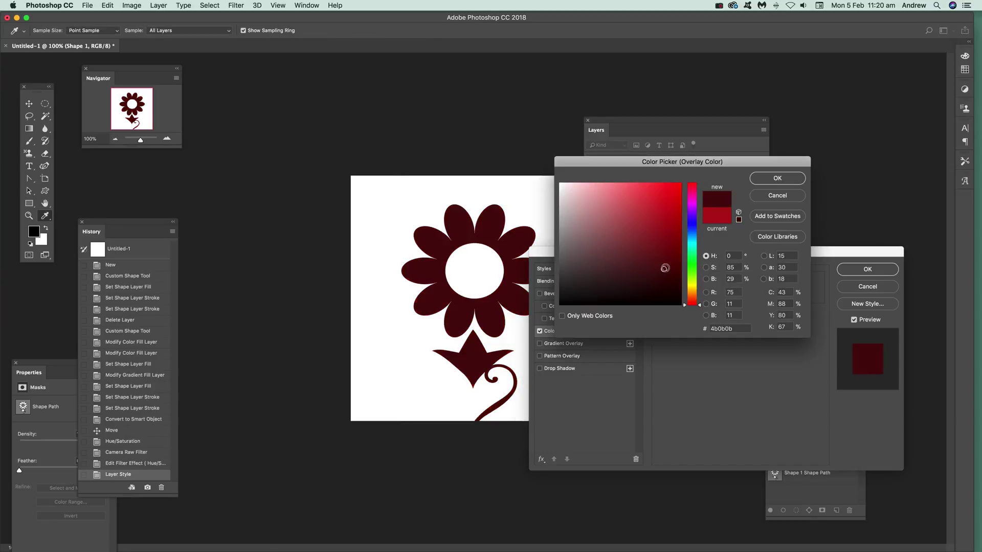
click(776, 179)
click(870, 272)
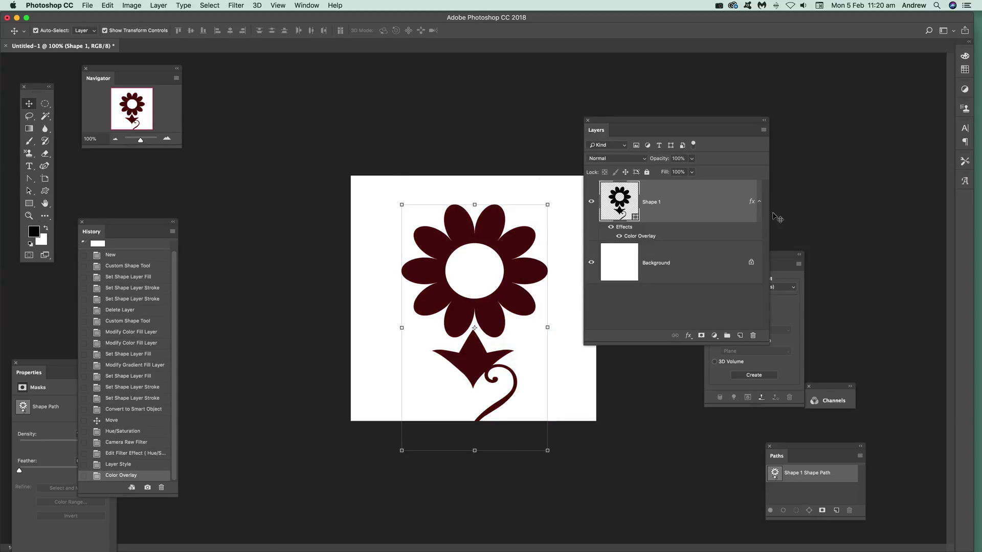